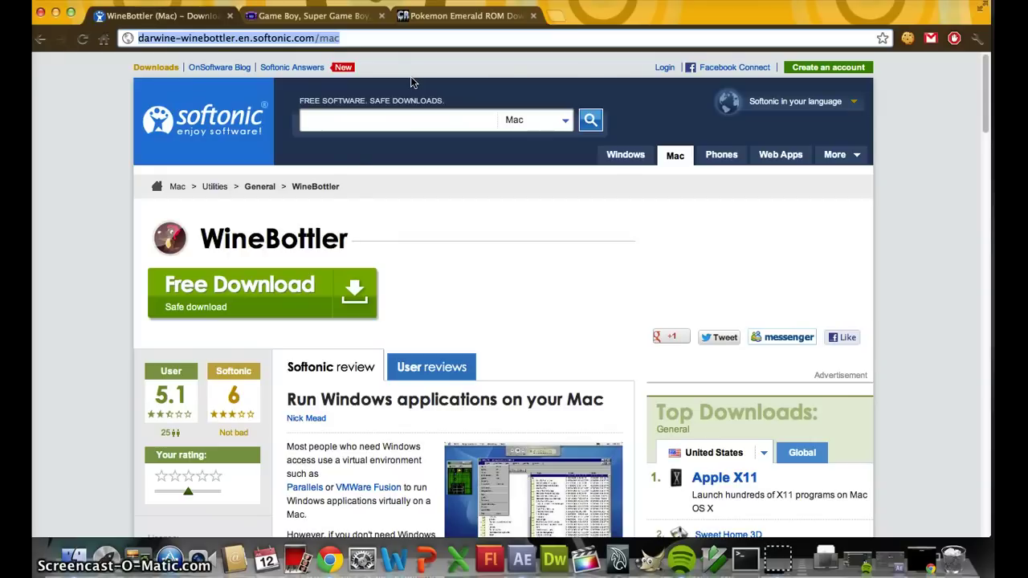
Switch to the VisualBoy Advance downloads tab, then back to the WineBottler download tab
click(273, 16)
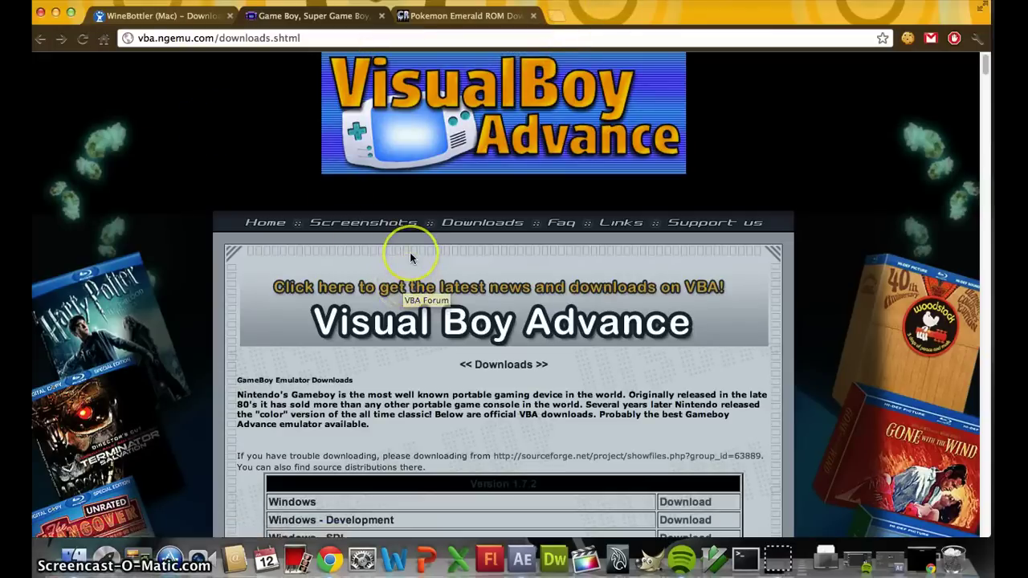
click(161, 16)
Return to the WineBottler tab and check Launchpad's app grid for Wine
click(141, 37)
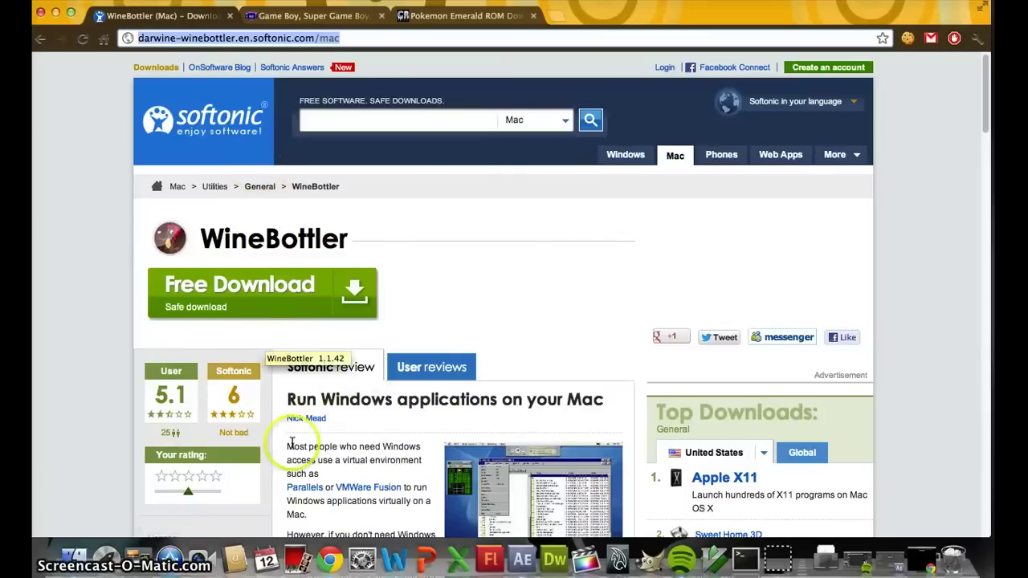
click(104, 562)
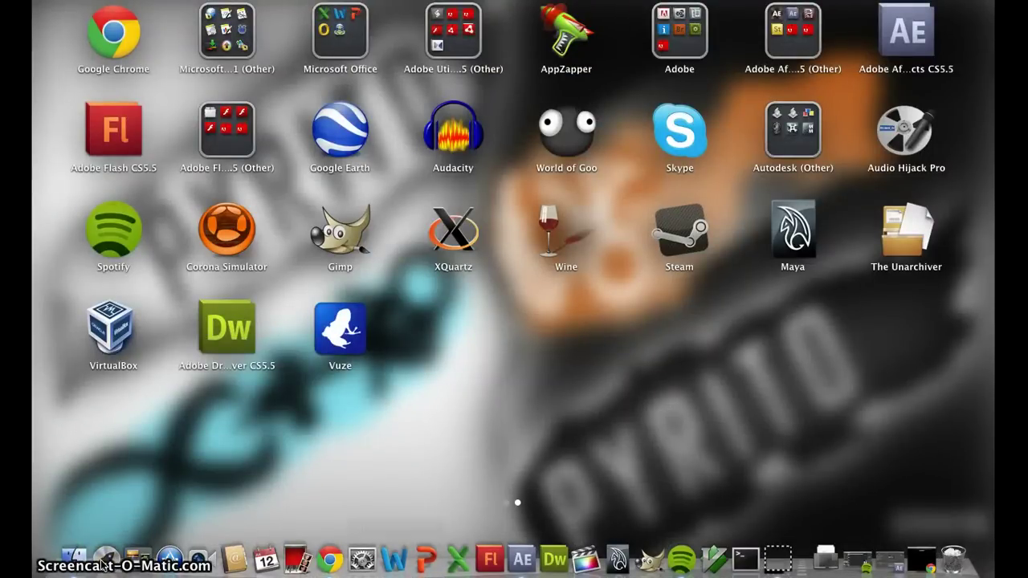
click(104, 565)
Check the running Wine menu-bar menu, then go back to the VisualBoy Advance downloads tab
click(534, 2)
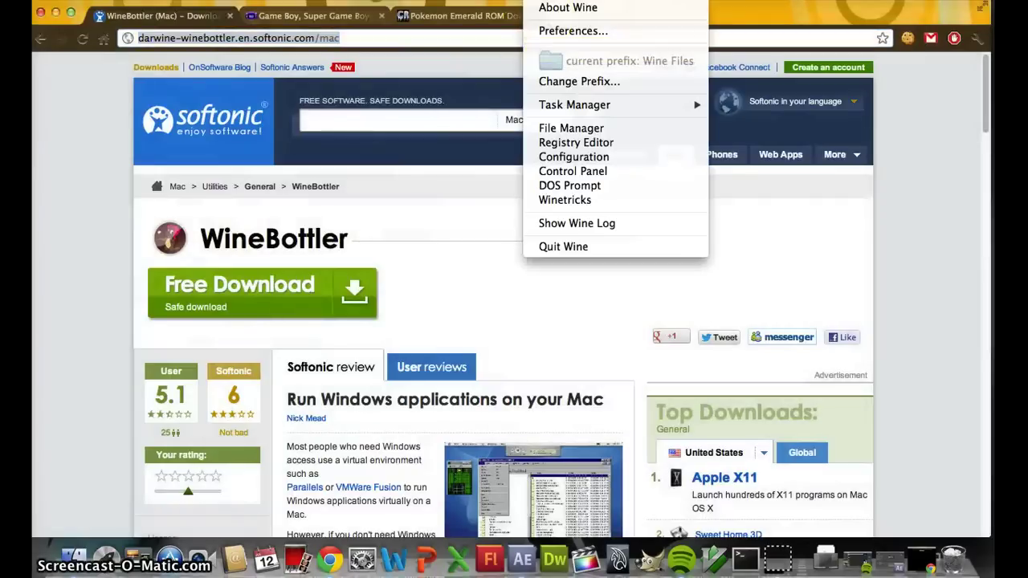
click(441, 215)
click(340, 124)
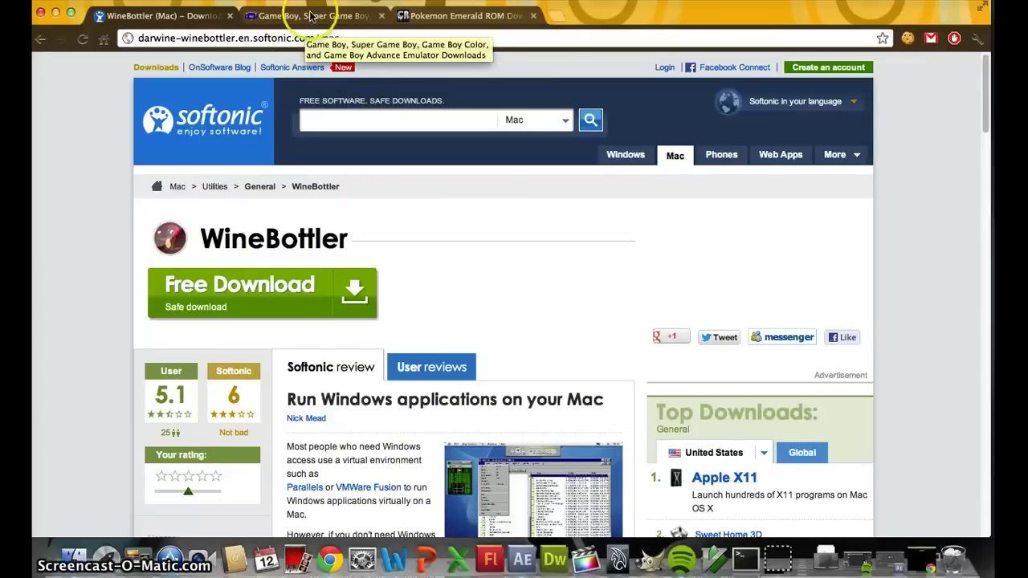
click(309, 16)
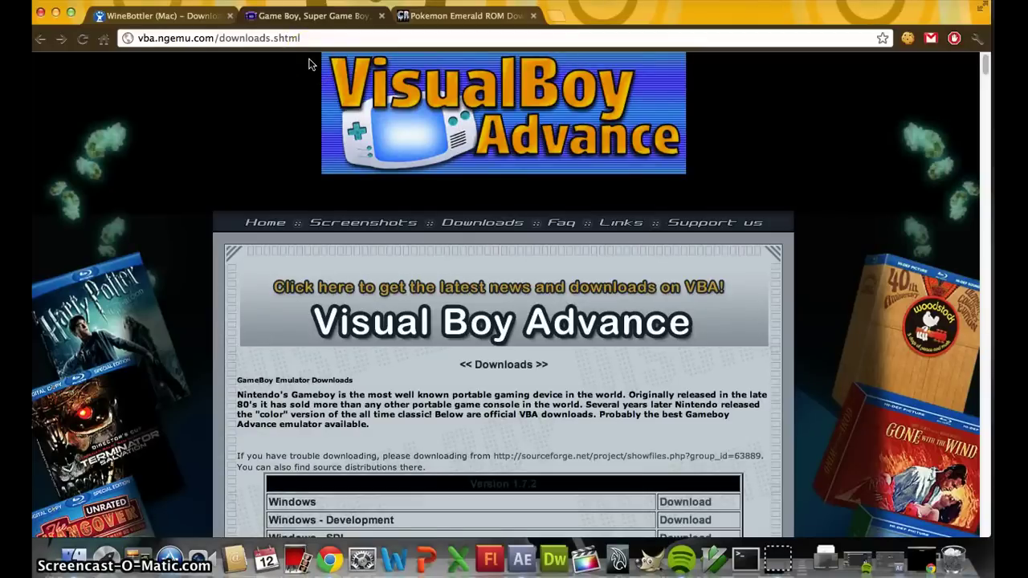
Scroll the VisualBoy Advance downloads list, then go to the CoolROM Pokemon Emerald ROM tab
scroll(322, 391, down, 3)
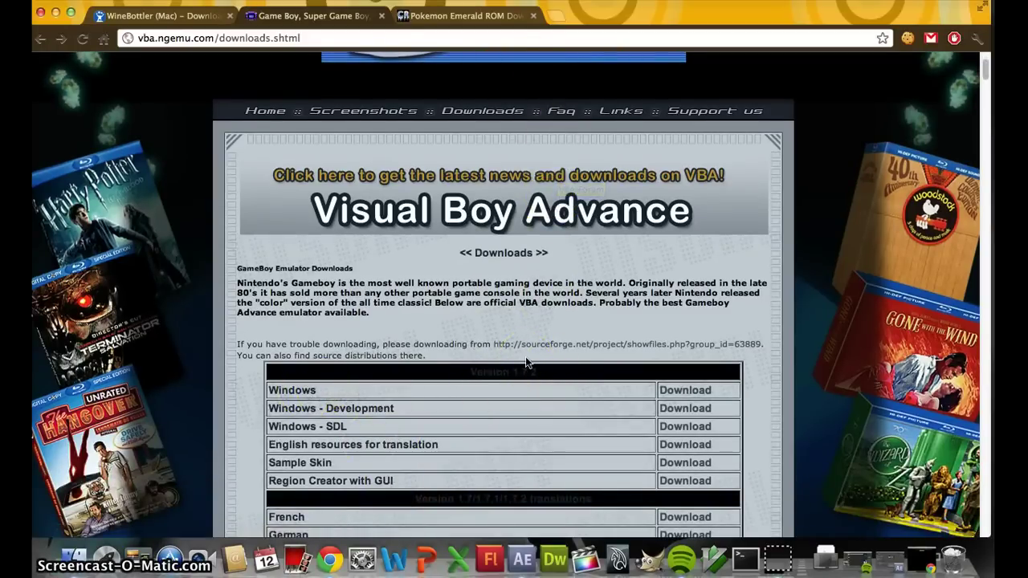
click(437, 18)
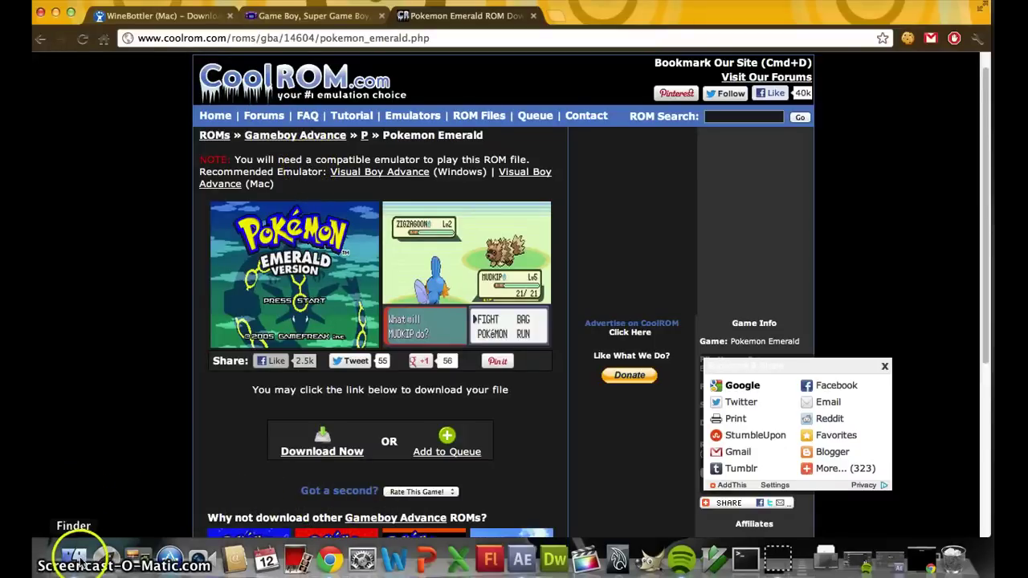
Minimize Chrome, open Downloads > VisualBoyAdvance-1.2 in Finder, and select VisualBoyAdvance.exe
click(57, 13)
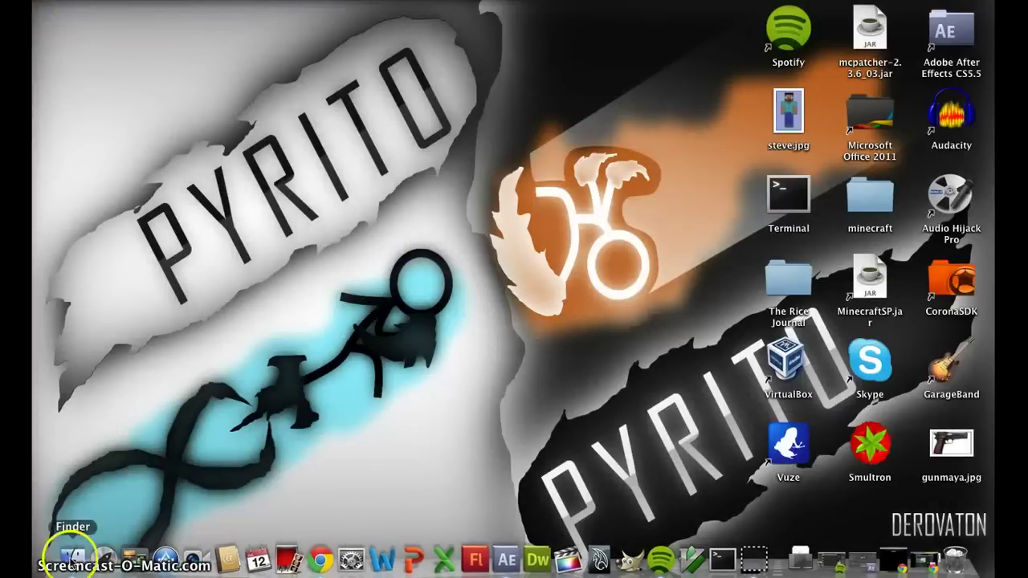
click(72, 556)
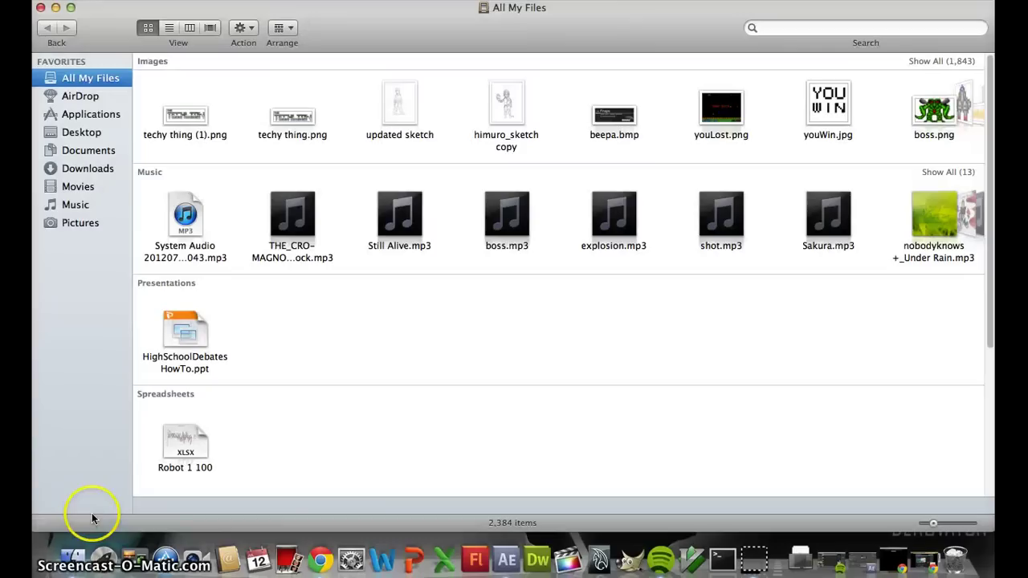
click(72, 171)
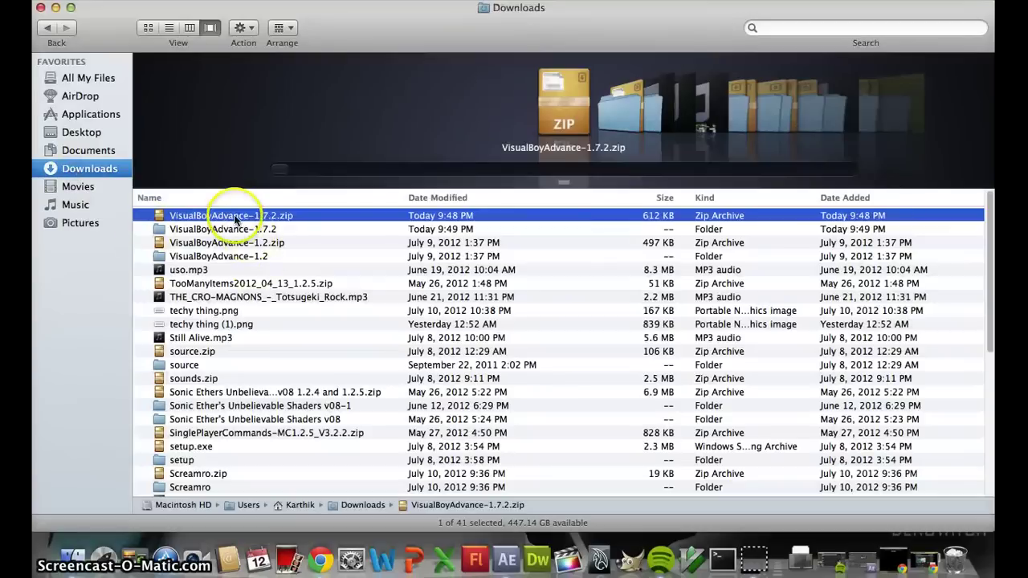
double_click(236, 257)
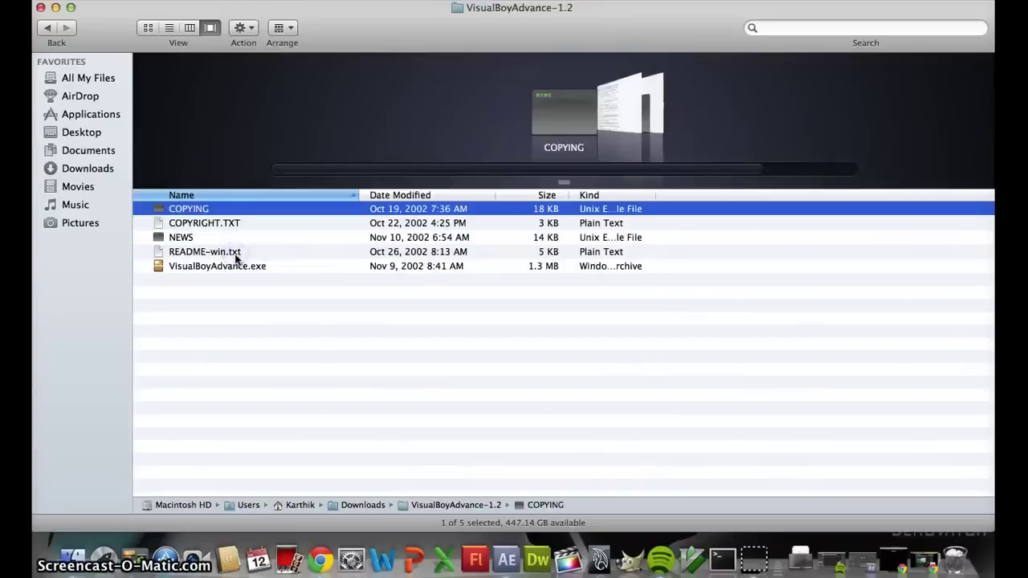
click(189, 269)
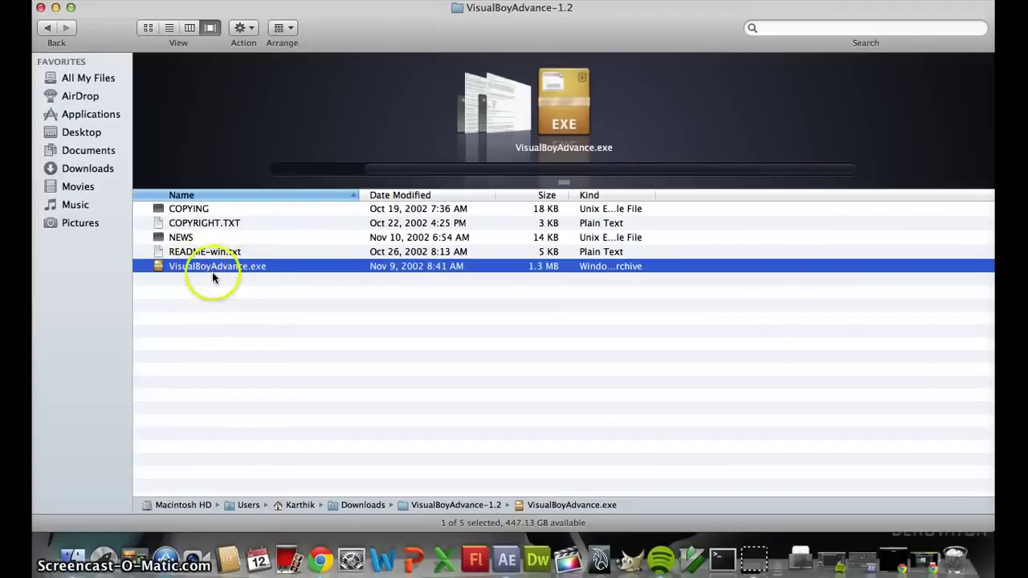
Run VisualBoyAdvance.exe with Wine directly, and bring its XQuartz window forward
right_click(252, 264)
mouse_move(295, 270)
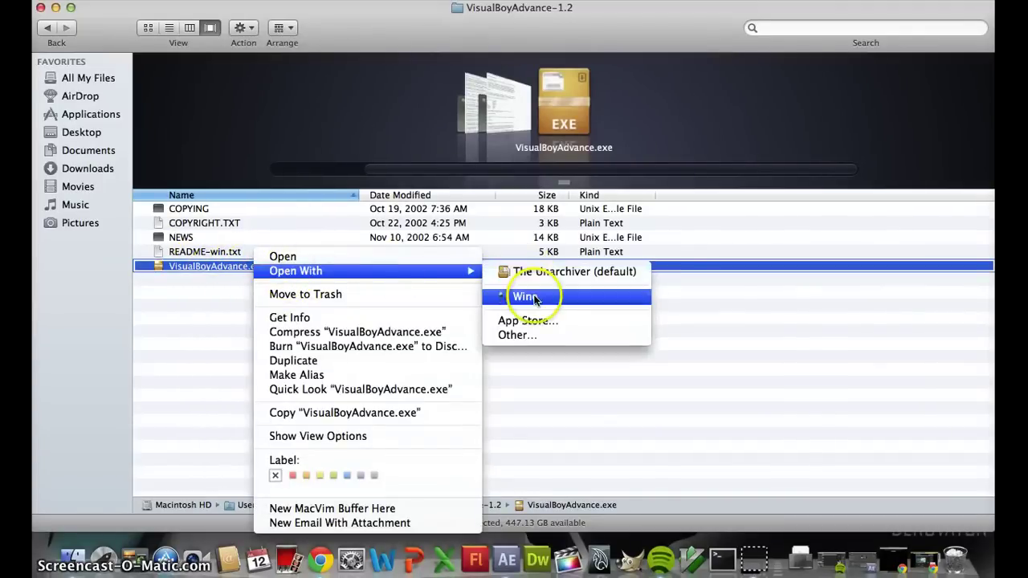
click(534, 297)
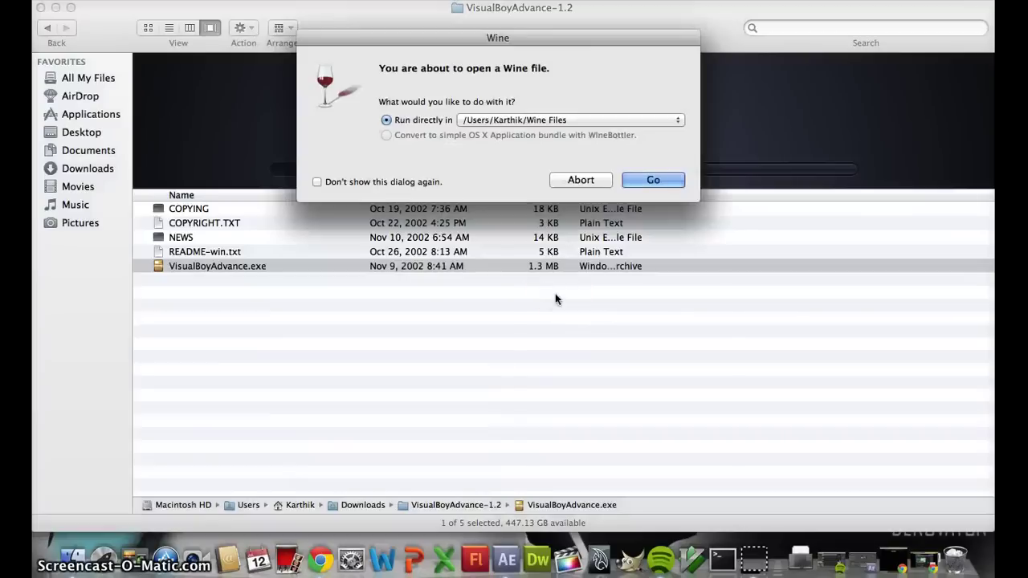
click(655, 181)
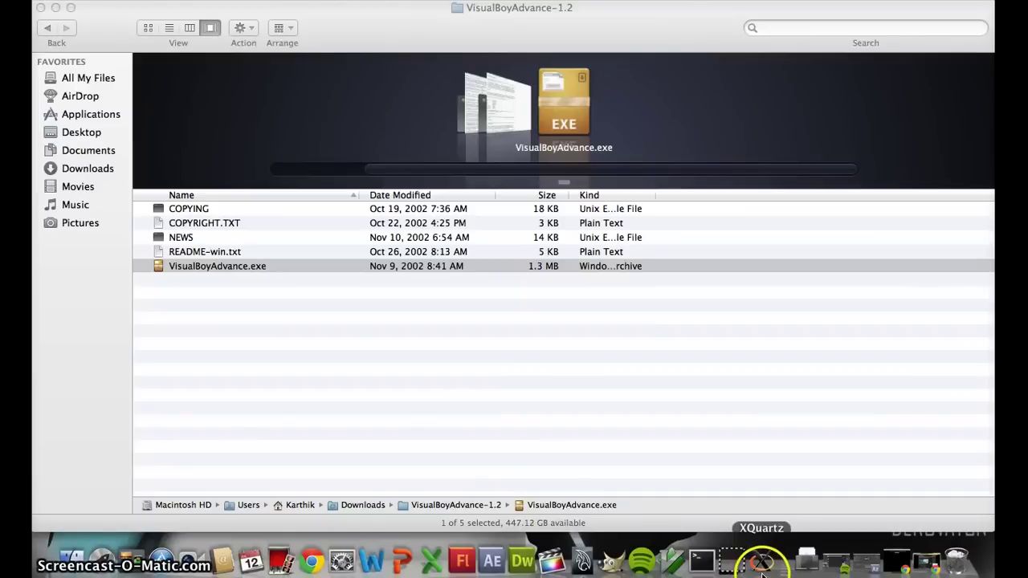
click(757, 560)
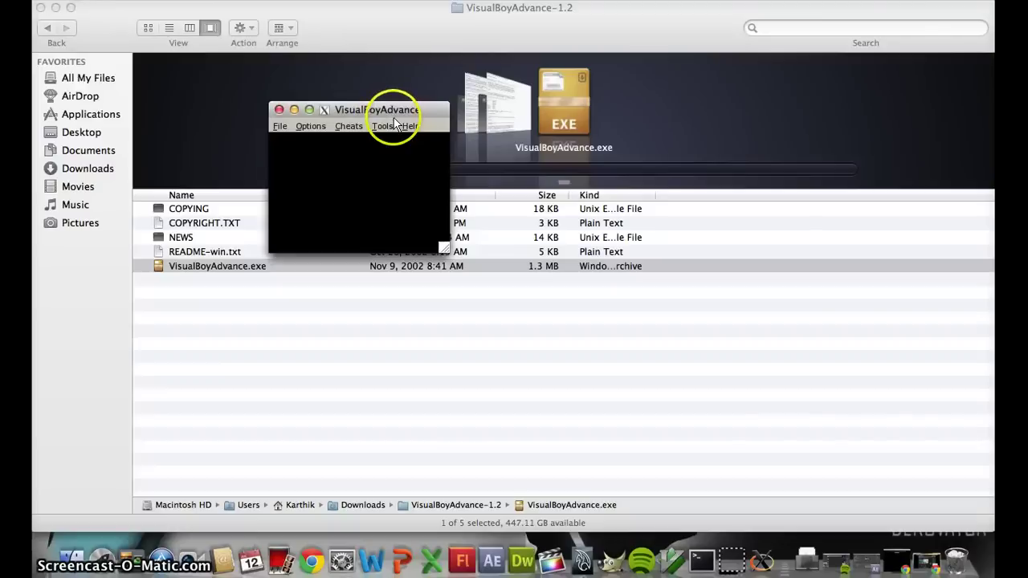
Move and enlarge the emulator window, then bring up the File > Open Select ROM dialog
drag(393, 110, 409, 71)
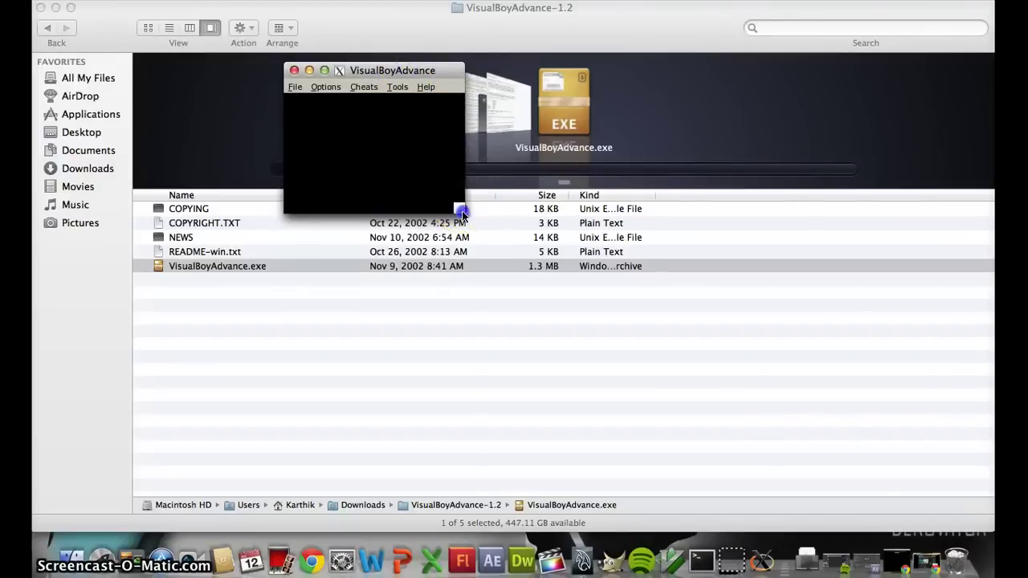
drag(460, 209, 898, 461)
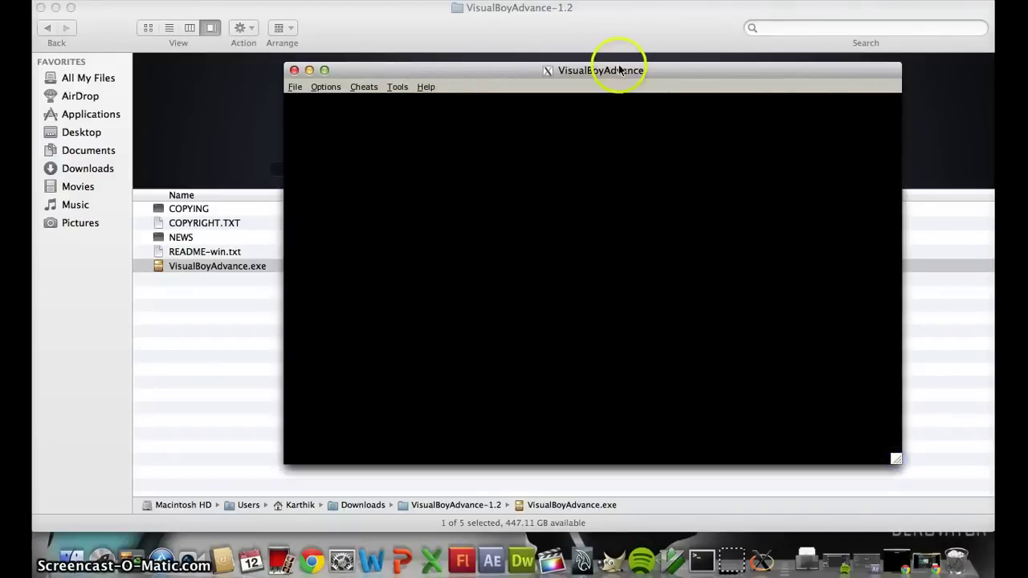
mouse_move(619, 71)
mouse_down()
mouse_move(576, 48)
mouse_move(550, 51)
mouse_up()
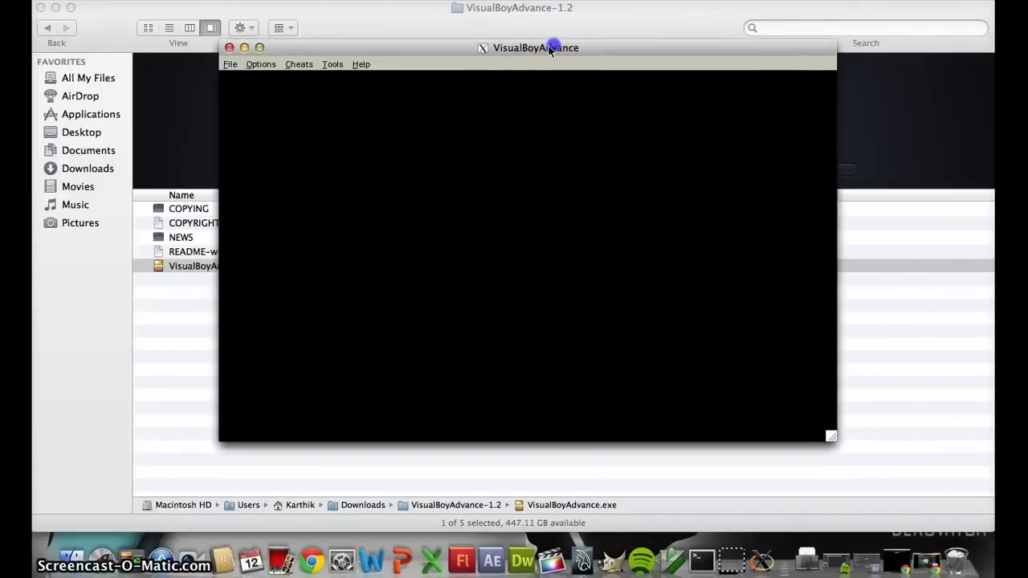
click(234, 66)
click(234, 74)
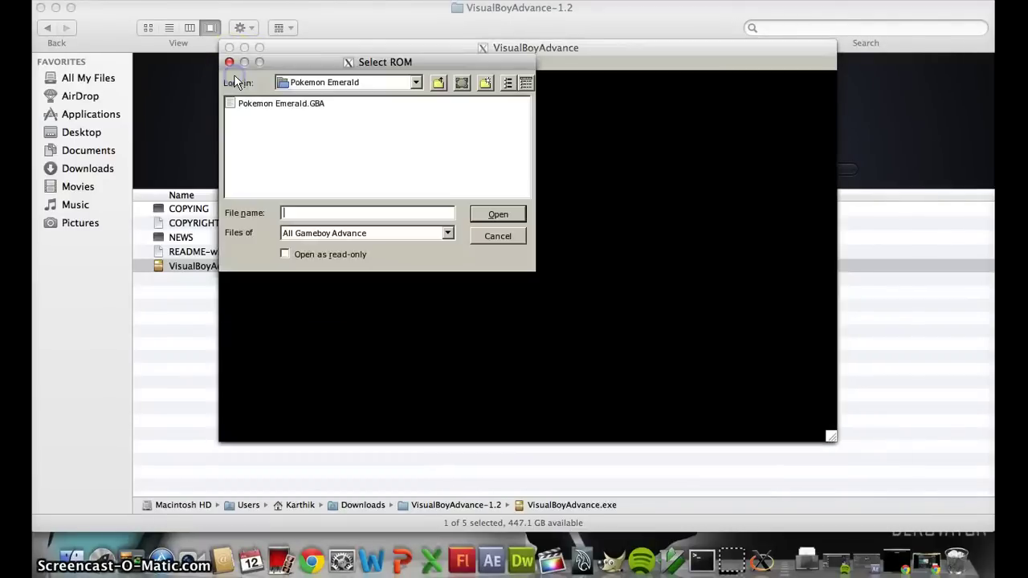
Load Pokemon Emerald.GBA, then maximize, shrink and drag the game window near screen centre
double_click(307, 104)
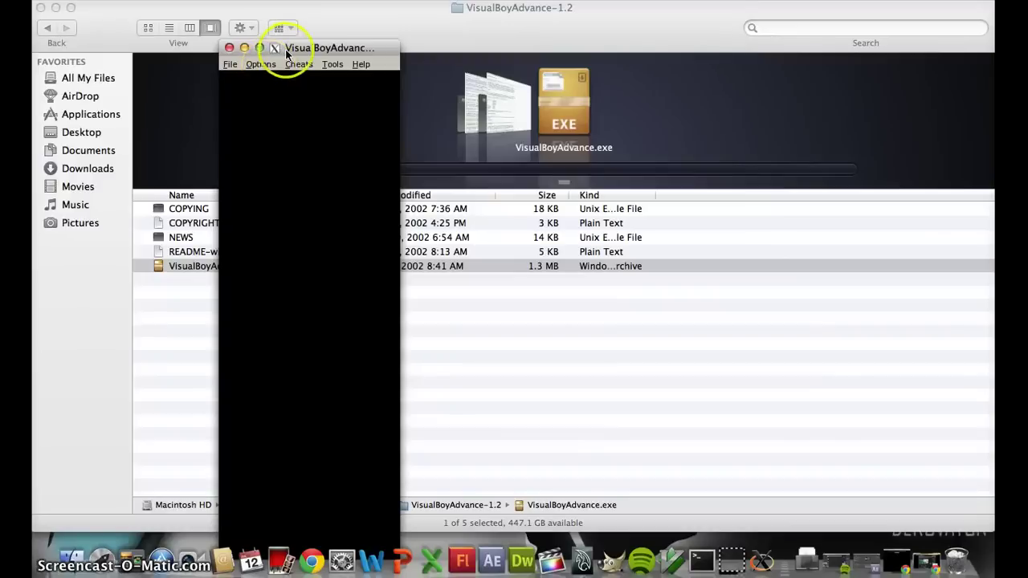
drag(287, 47, 273, 5)
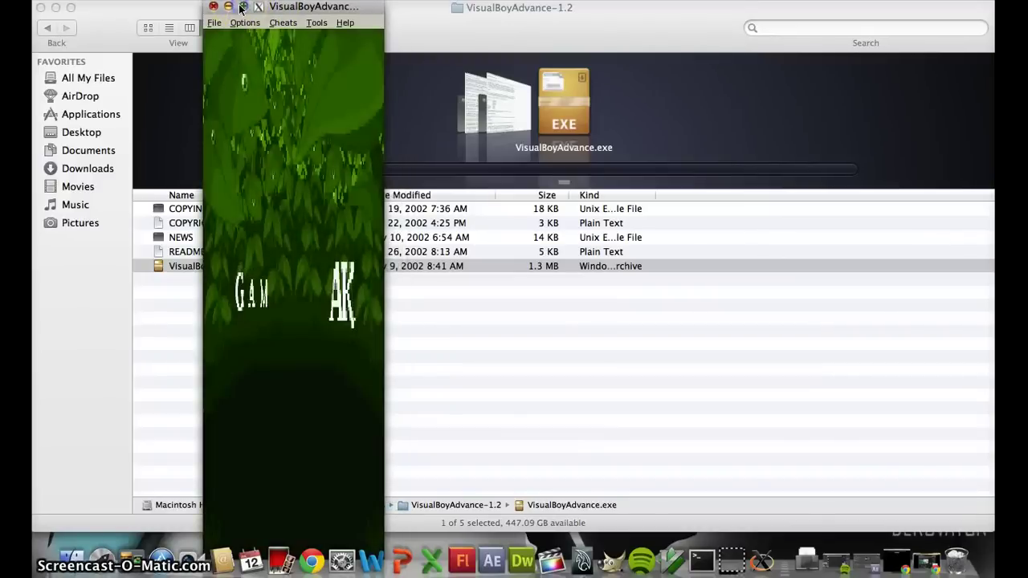
click(243, 7)
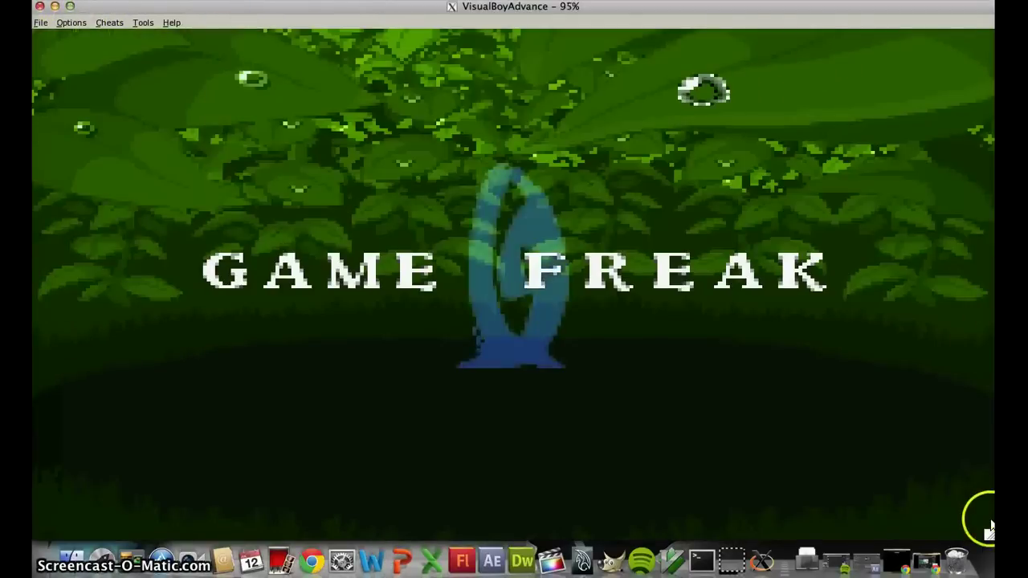
mouse_move(989, 534)
mouse_down()
mouse_move(654, 361)
mouse_move(428, 285)
mouse_up()
click(272, 6)
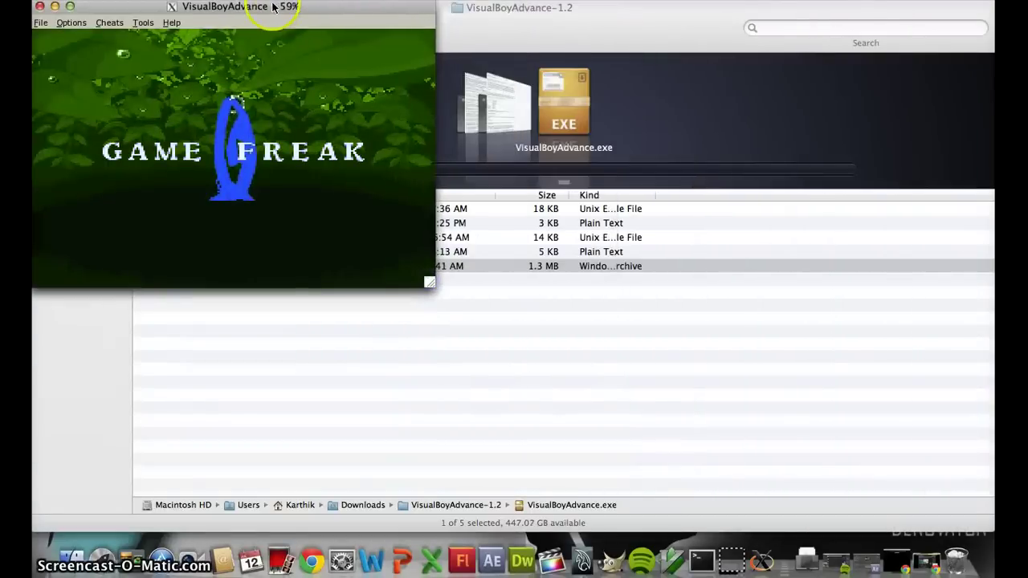
drag(272, 6, 501, 92)
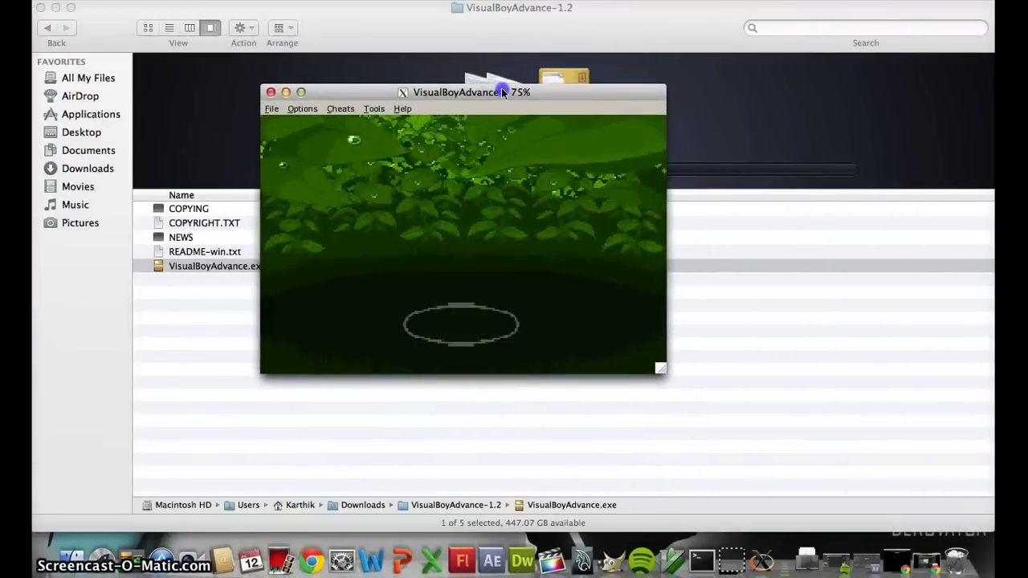
drag(501, 92, 538, 105)
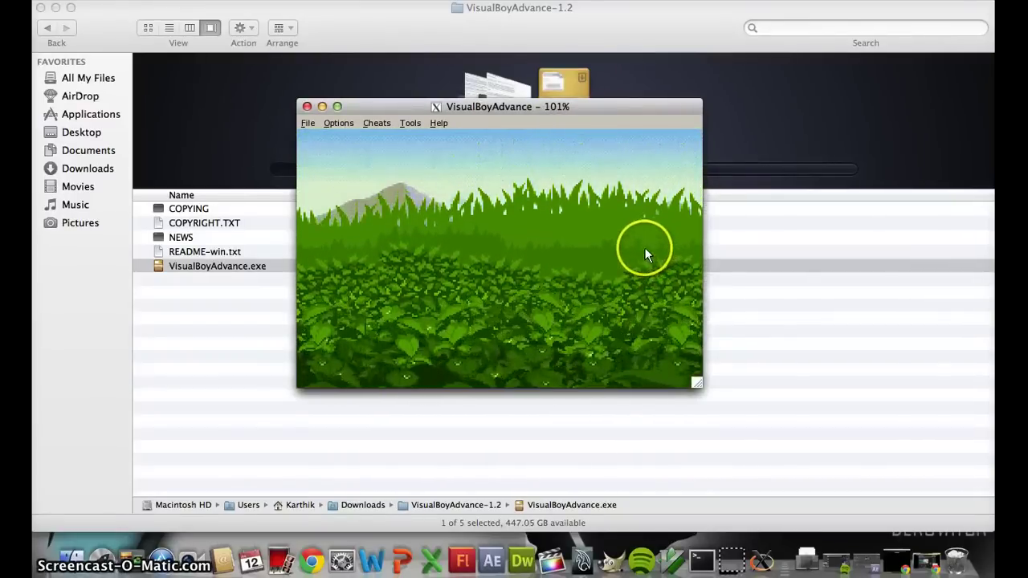
mouse_move(553, 109)
mouse_down()
mouse_move(644, 101)
mouse_move(598, 82)
mouse_up()
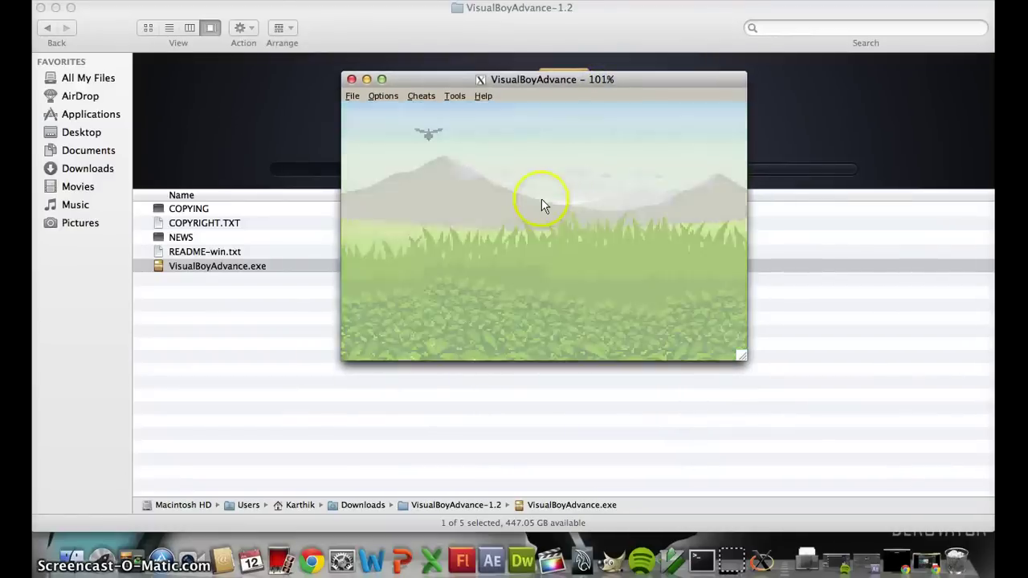
Quit X11 with Cmd+Q, confirm Quit, and close the VisualBoyAdvance-1.2 Finder window
key(super+q)
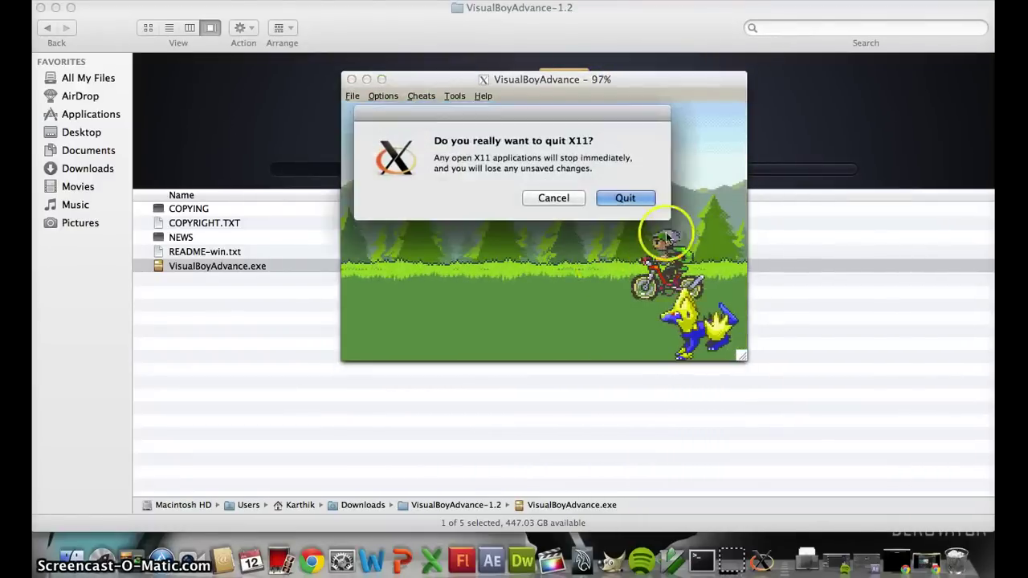
click(639, 196)
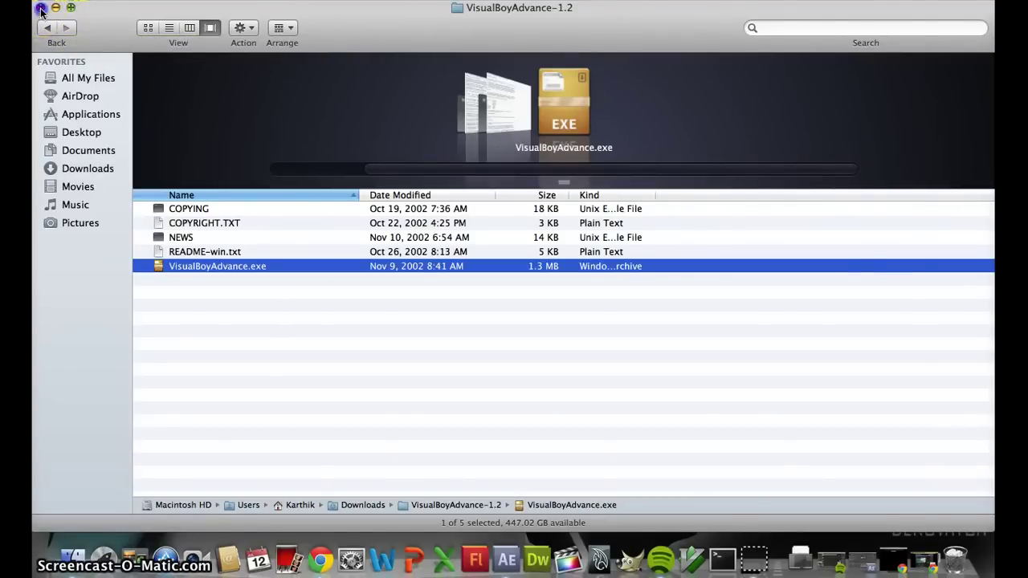
click(40, 8)
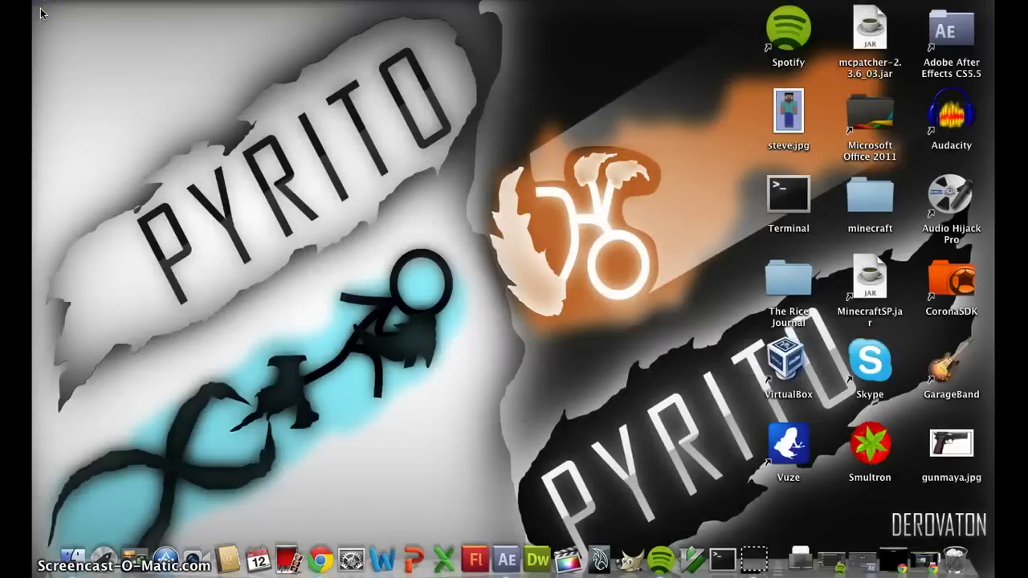